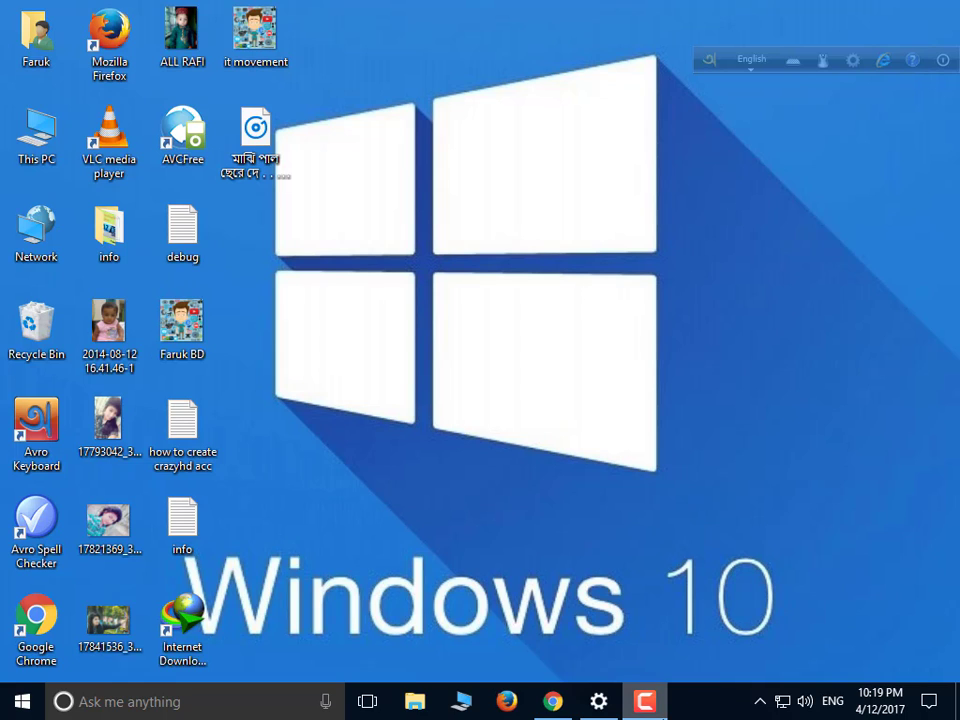
{"action": "mouse_move", "coordinate": [667, 715]}
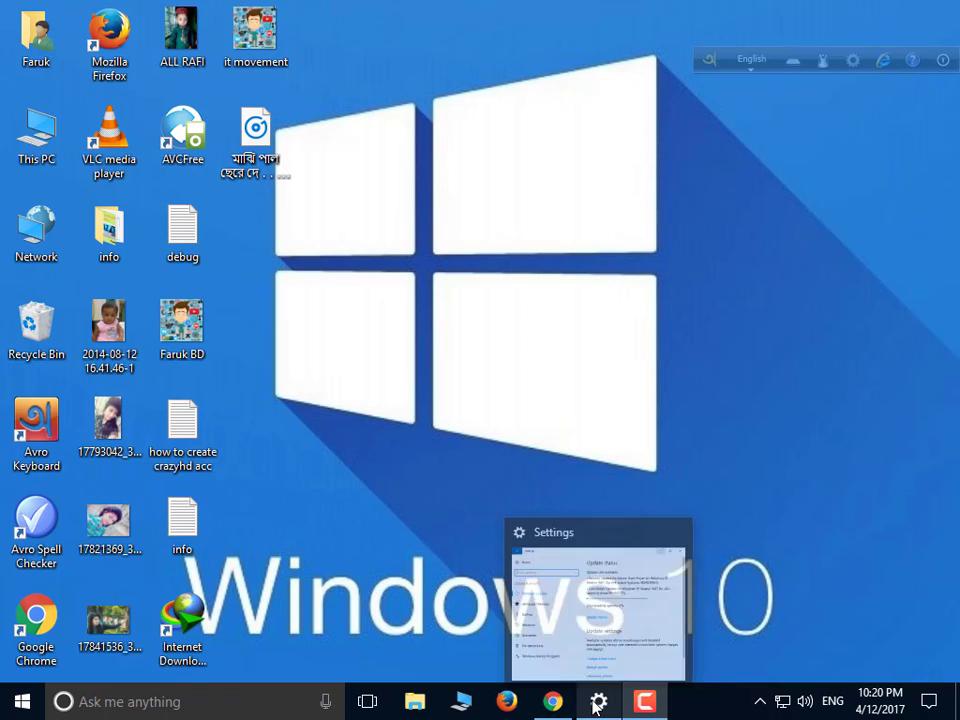
{"action": "right_click", "coordinate": [516, 316]}
{"action": "left_click", "coordinate": [566, 370]}
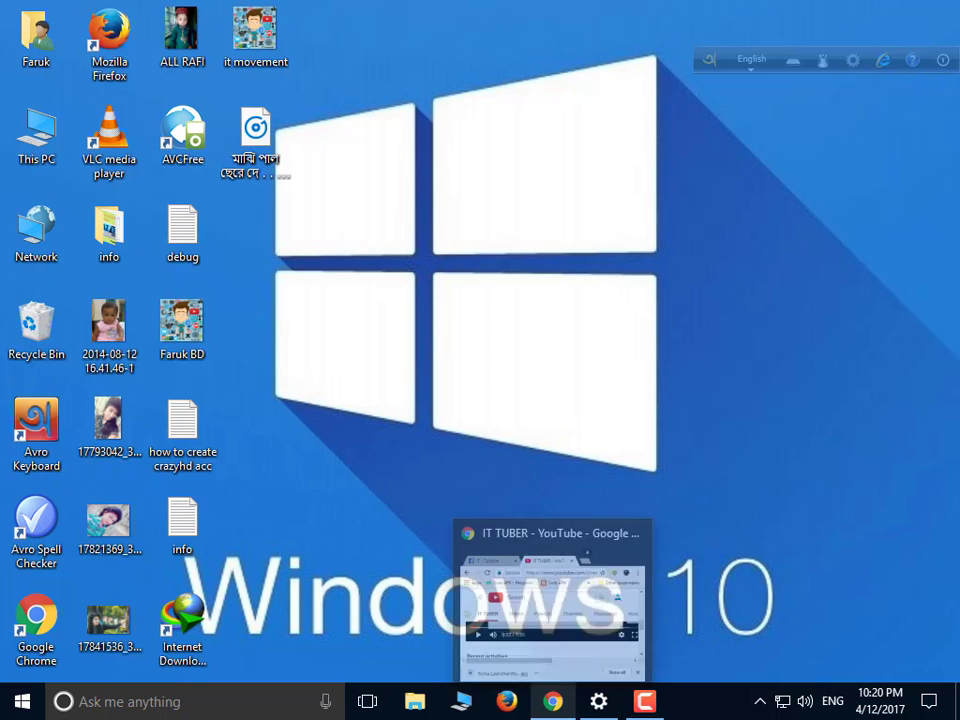
{"action": "right_click", "coordinate": [538, 354]}
{"action": "left_click", "coordinate": [572, 398]}
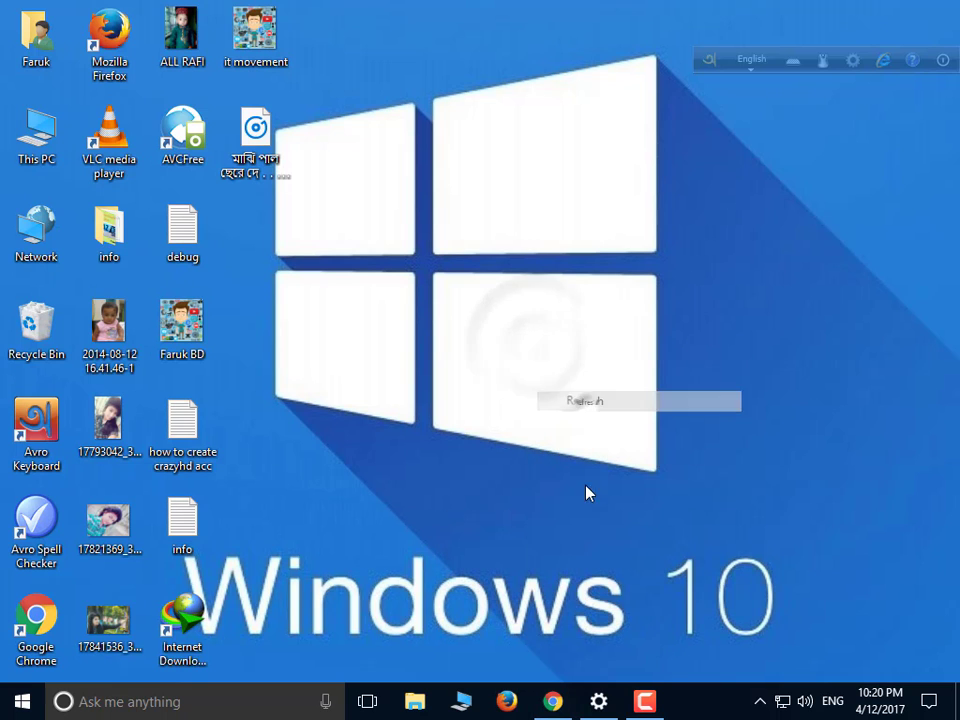
- Switch to Chrome, look over the IT TUBER YouTube channel page up to its header, and minimize the browser
{"action": "left_click", "coordinate": [560, 701]}
{"action": "left_click", "coordinate": [717, 298]}
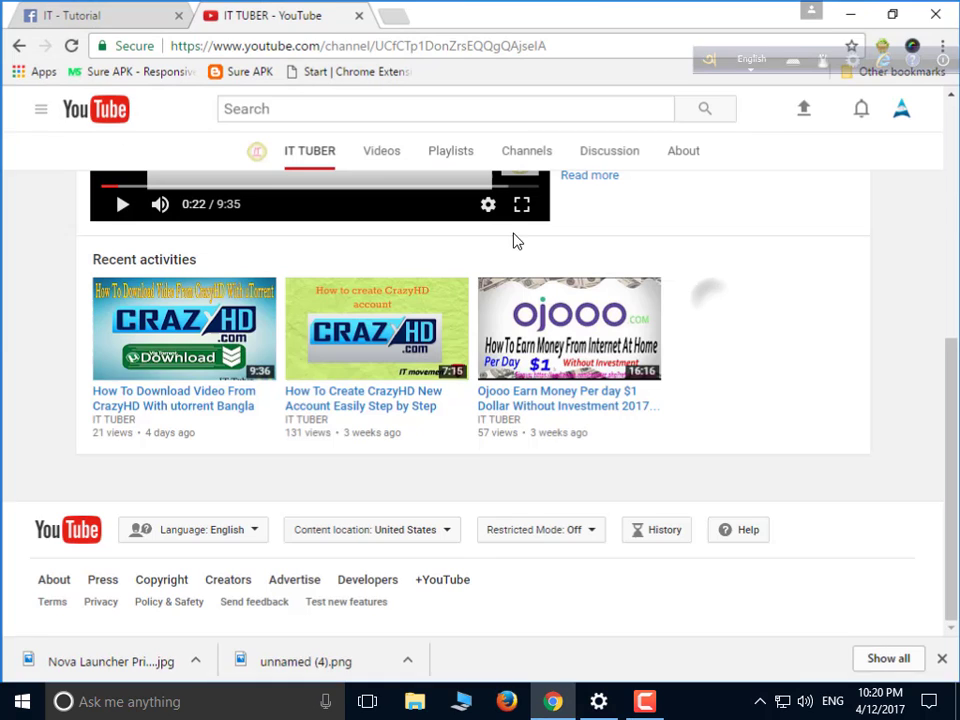
{"action": "scroll", "coordinate": [468, 314], "scroll_direction": "up", "scroll_amount": 4}
{"action": "scroll", "coordinate": [468, 314], "scroll_direction": "up", "scroll_amount": 1}
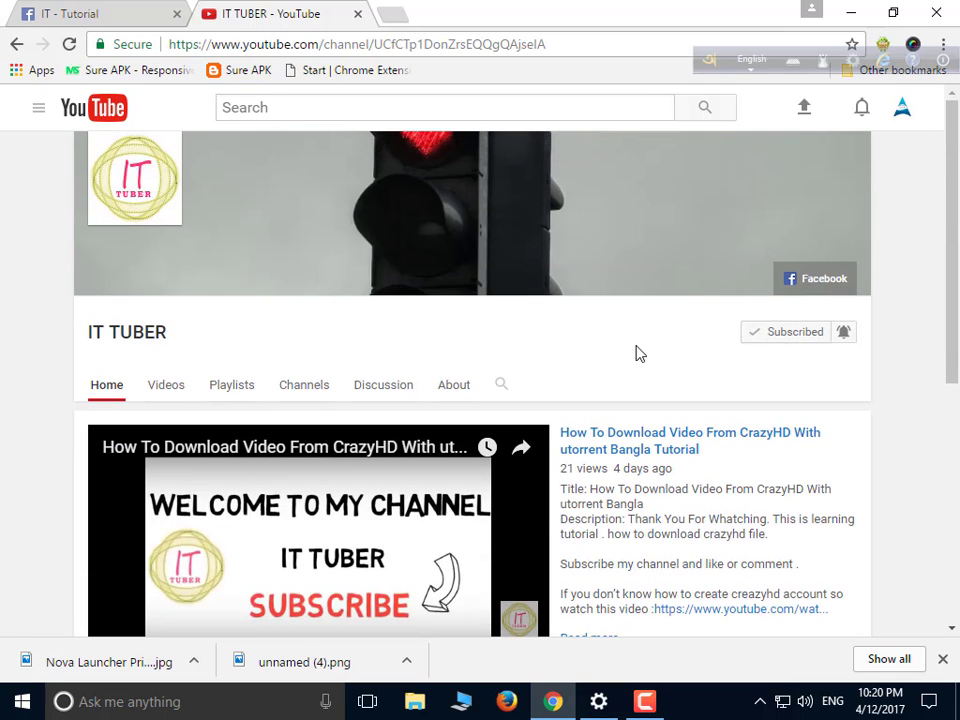
{"action": "left_click", "coordinate": [556, 701]}
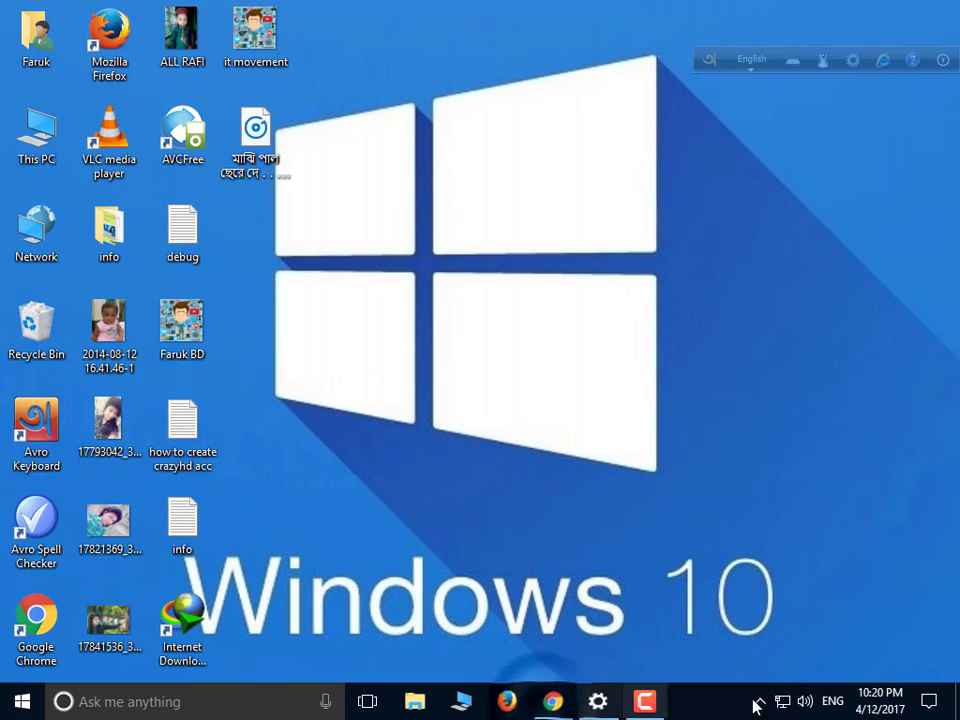
- Check the Windows Update status under Update & security in Windows Settings, and close Settings
{"action": "left_click", "coordinate": [918, 705]}
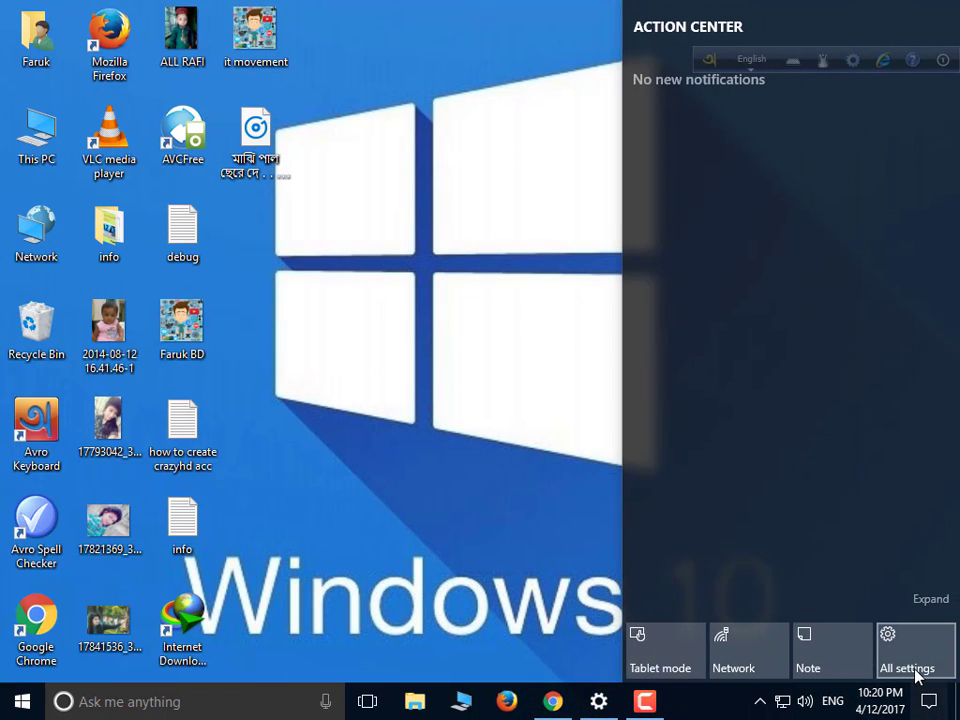
{"action": "left_click", "coordinate": [918, 667]}
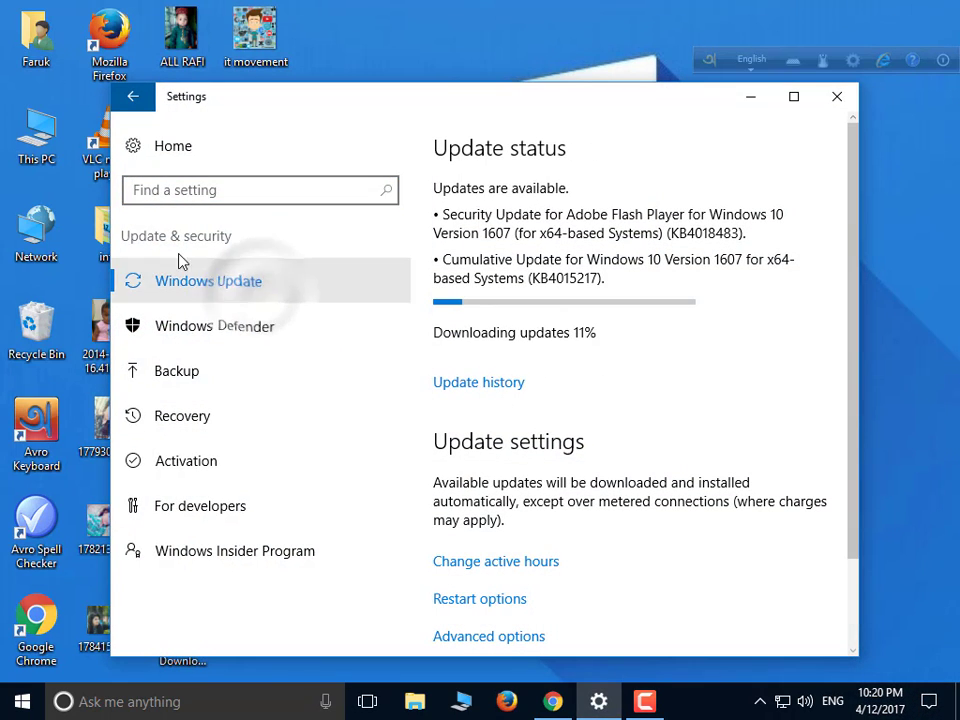
{"action": "left_click", "coordinate": [133, 96]}
{"action": "scroll", "coordinate": [627, 445], "scroll_direction": "down", "scroll_amount": 2}
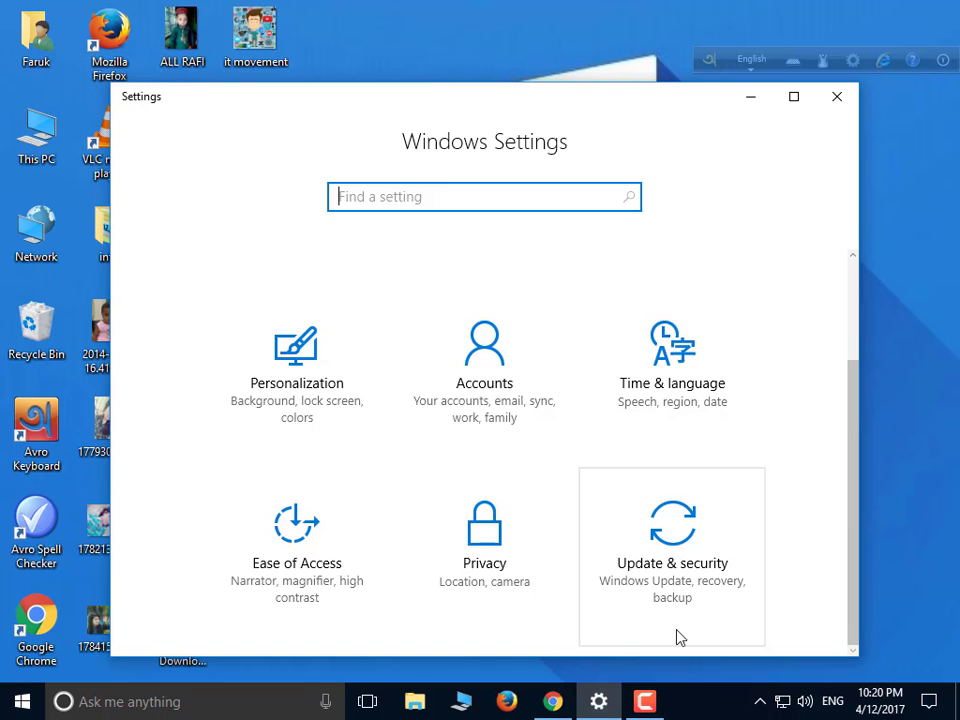
{"action": "left_click", "coordinate": [670, 565]}
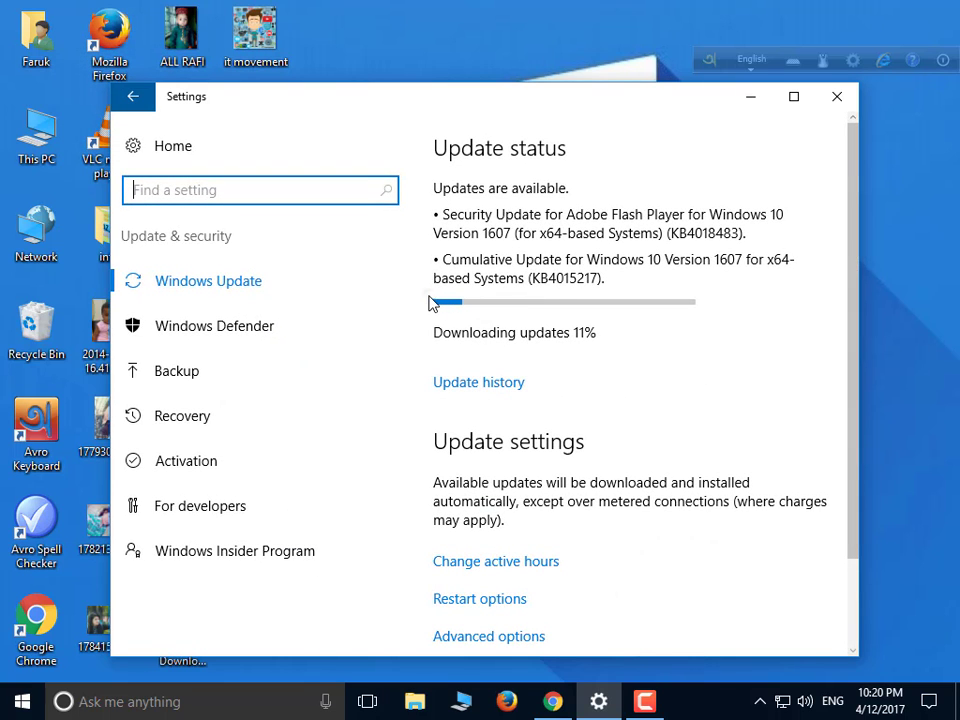
{"action": "left_click", "coordinate": [493, 300]}
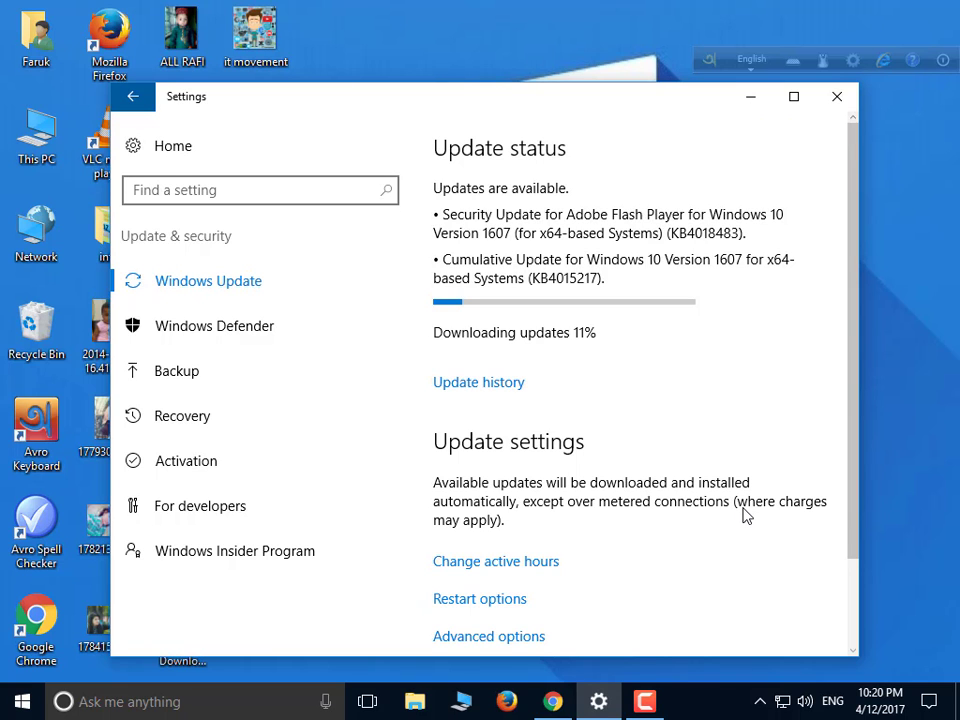
{"action": "left_click", "coordinate": [830, 104]}
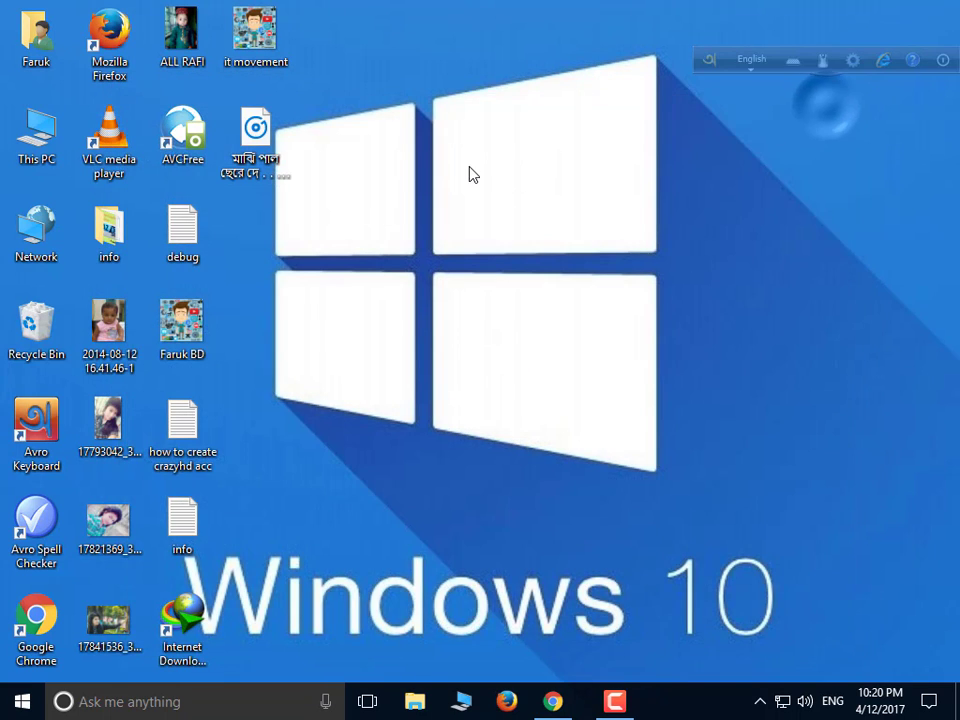
{"action": "right_click", "coordinate": [467, 171]}
{"action": "left_click", "coordinate": [512, 222]}
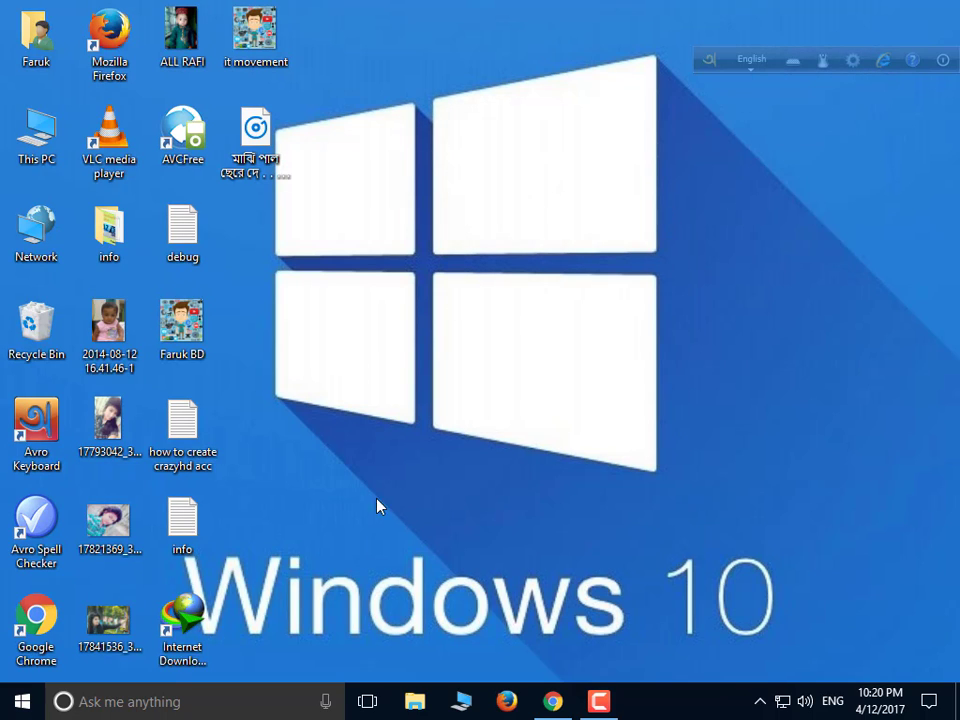
- Open the Services console through a Windows search for "services" and close it again
{"action": "left_click", "coordinate": [172, 703]}
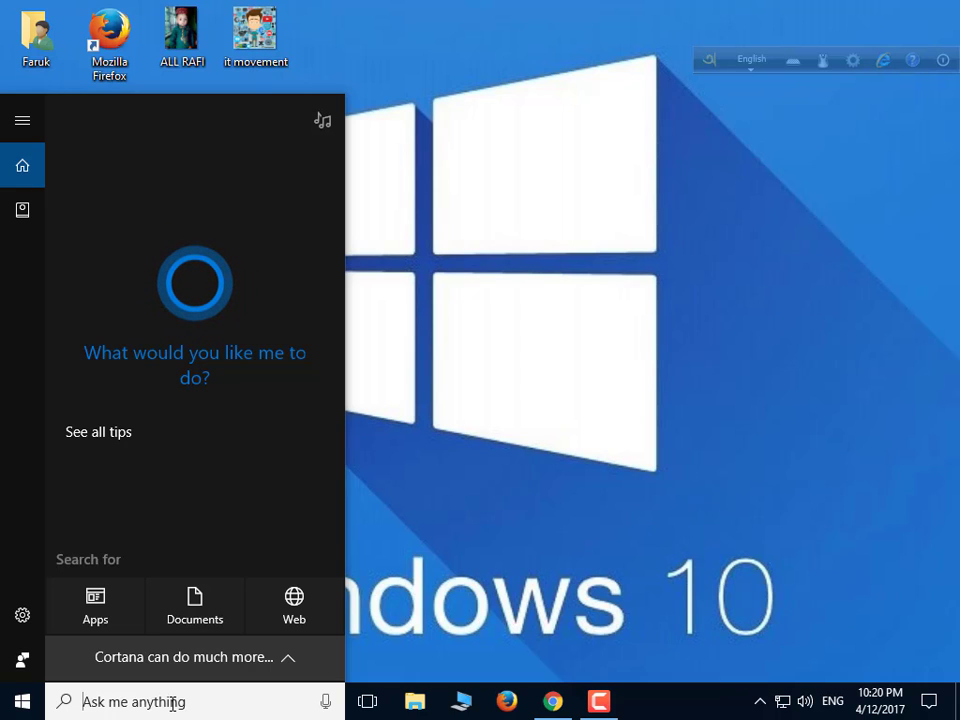
{"action": "type", "text": "servi"}
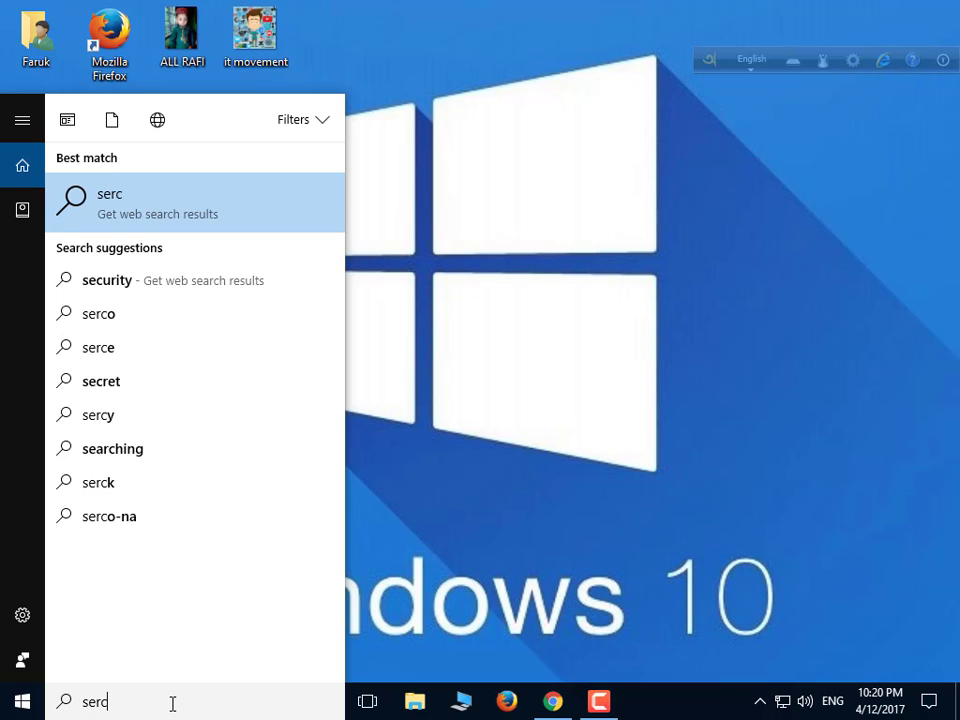
{"action": "type", "text": "c"}
{"action": "key", "text": "BackSpace"}
{"action": "type", "text": "vices"}
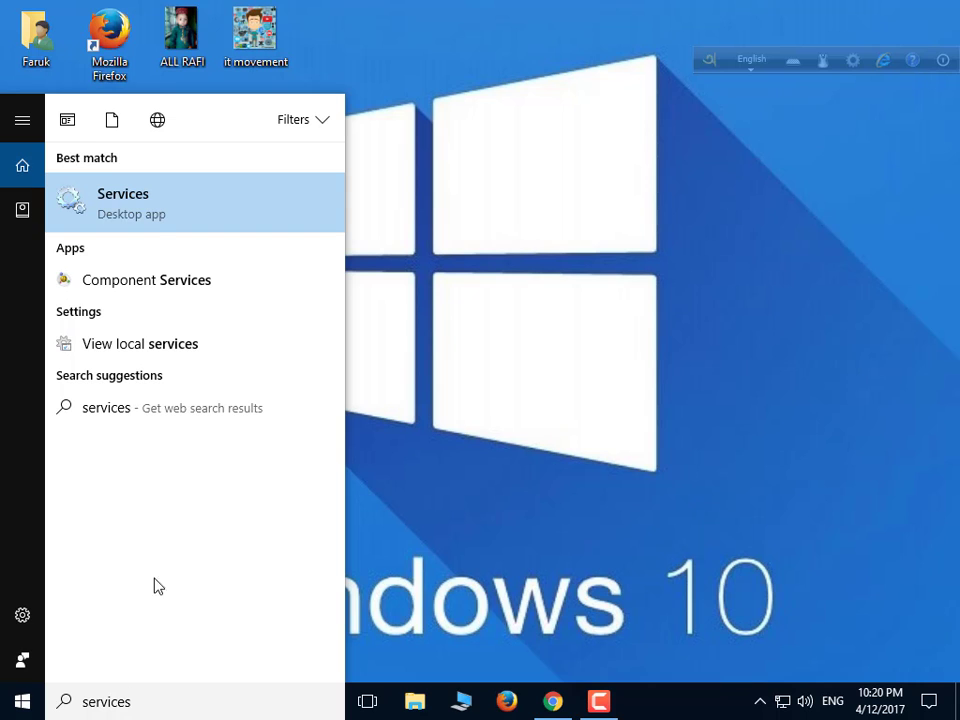
{"action": "left_click", "coordinate": [182, 216]}
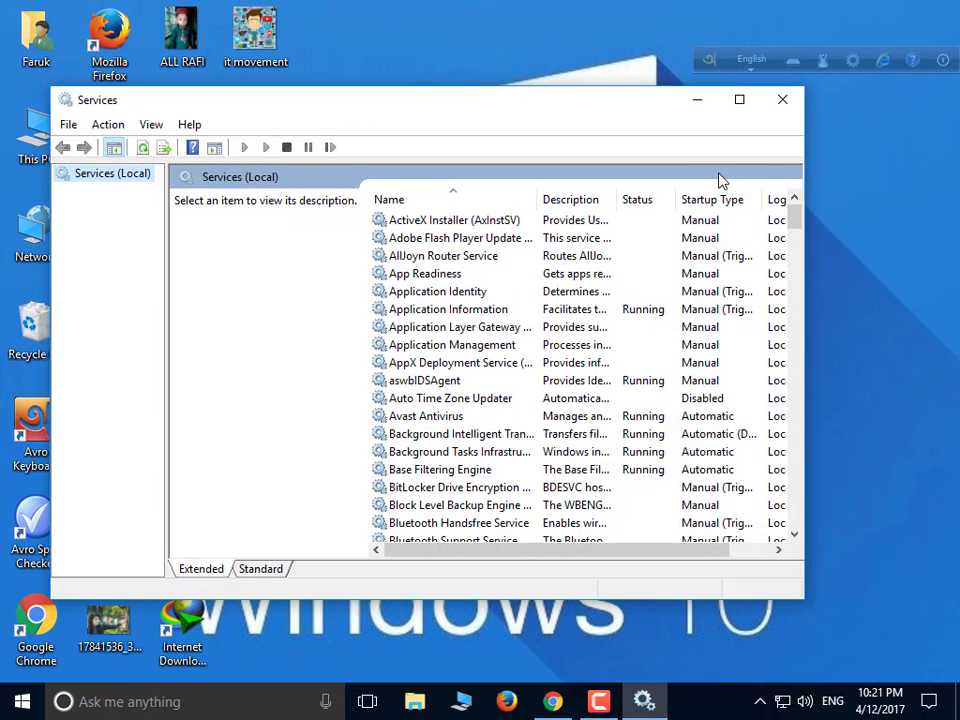
{"action": "left_click", "coordinate": [798, 99]}
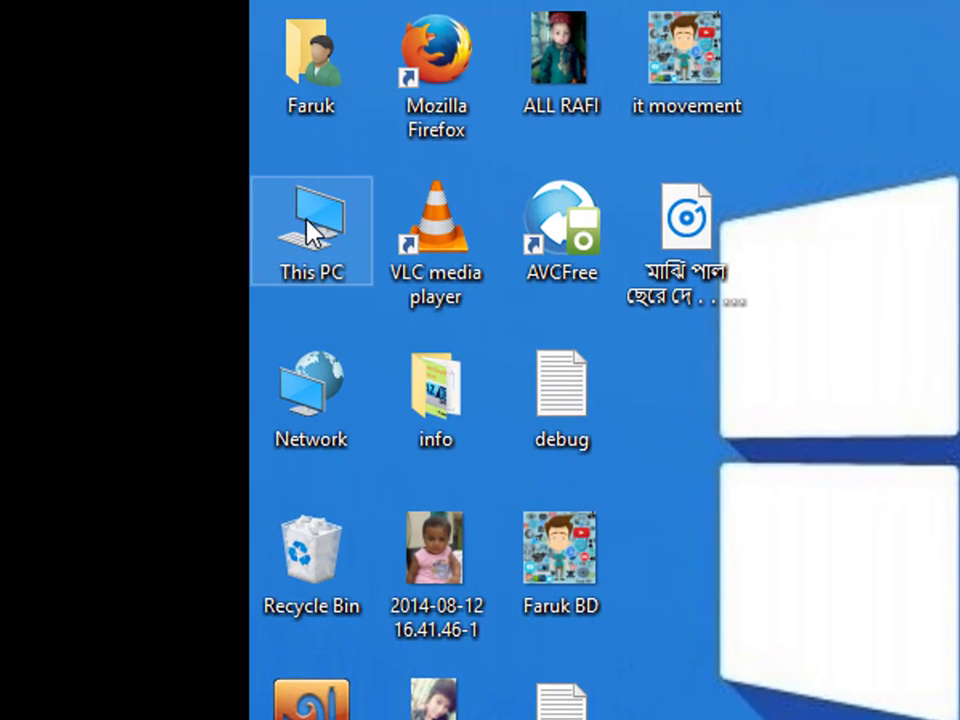
- Open Computer Management from This PC and display the Services list under Services and Applications
{"action": "right_click", "coordinate": [330, 244]}
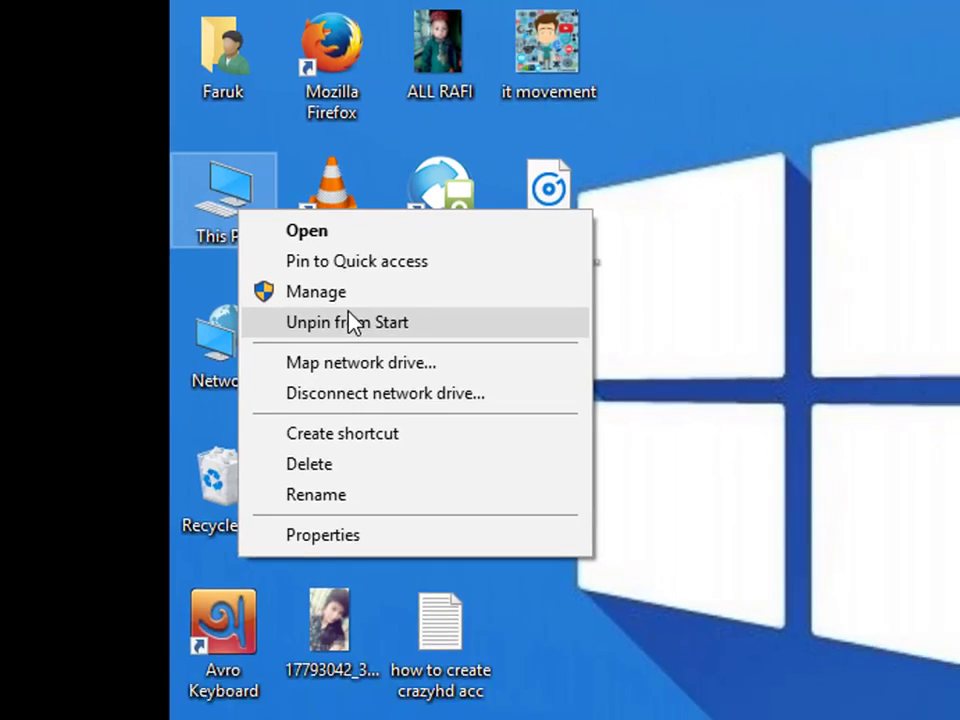
{"action": "left_click", "coordinate": [456, 336]}
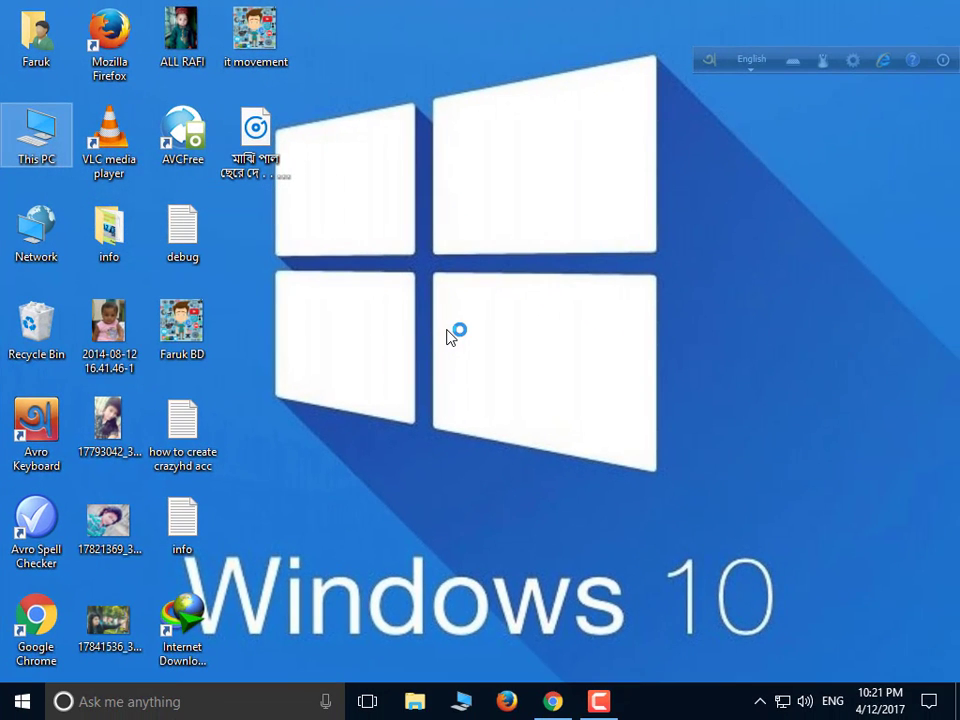
{"action": "right_click", "coordinate": [444, 153]}
{"action": "left_click", "coordinate": [489, 208]}
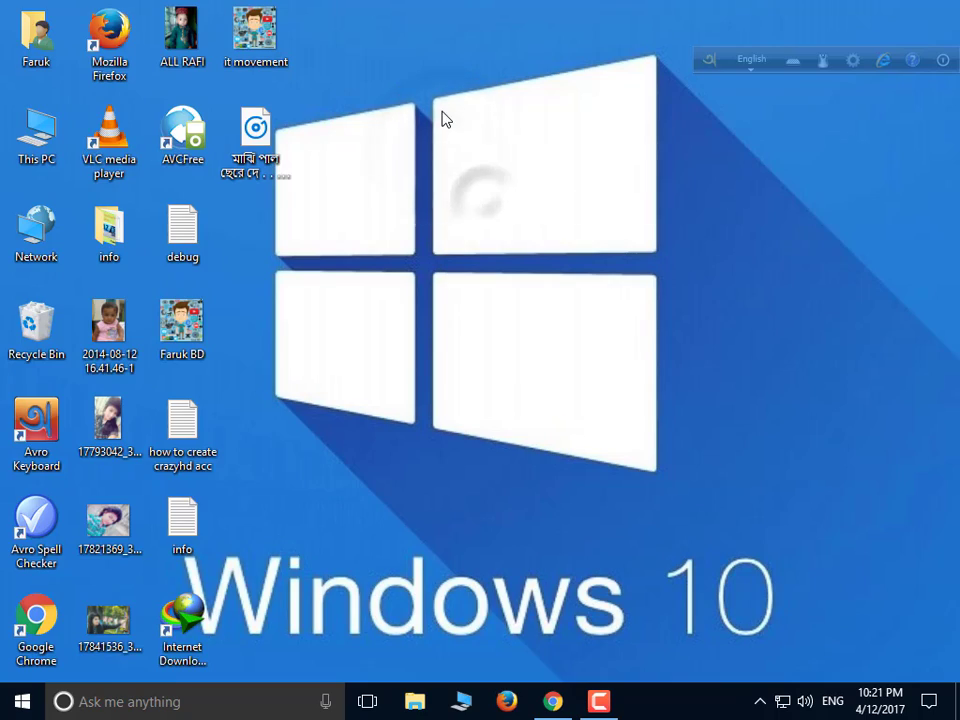
{"action": "right_click", "coordinate": [443, 114]}
{"action": "left_click", "coordinate": [476, 172]}
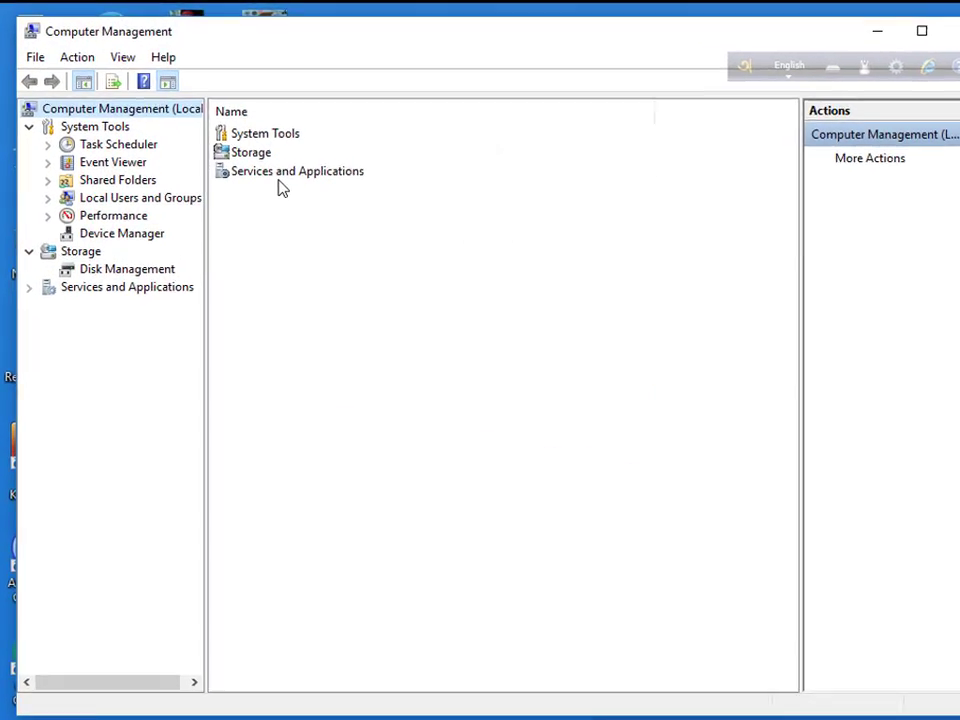
{"action": "double_click", "coordinate": [377, 258]}
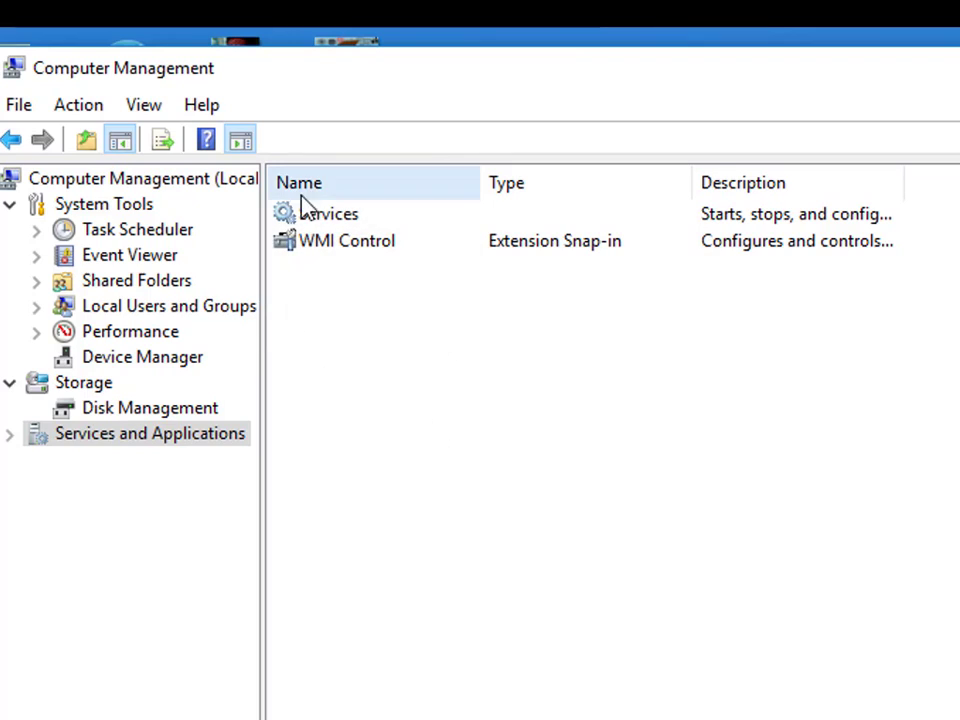
{"action": "double_click", "coordinate": [325, 216]}
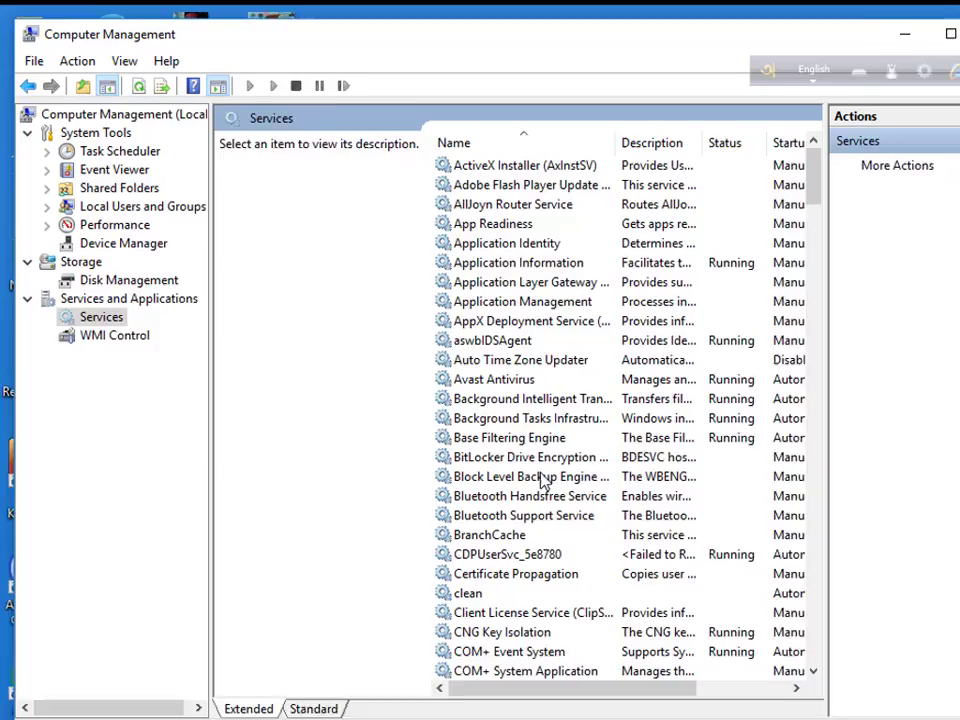
- Find the Windows Update service near the end of the services list and open its properties
{"action": "scroll", "coordinate": [725, 670], "scroll_direction": "down", "scroll_amount": 13}
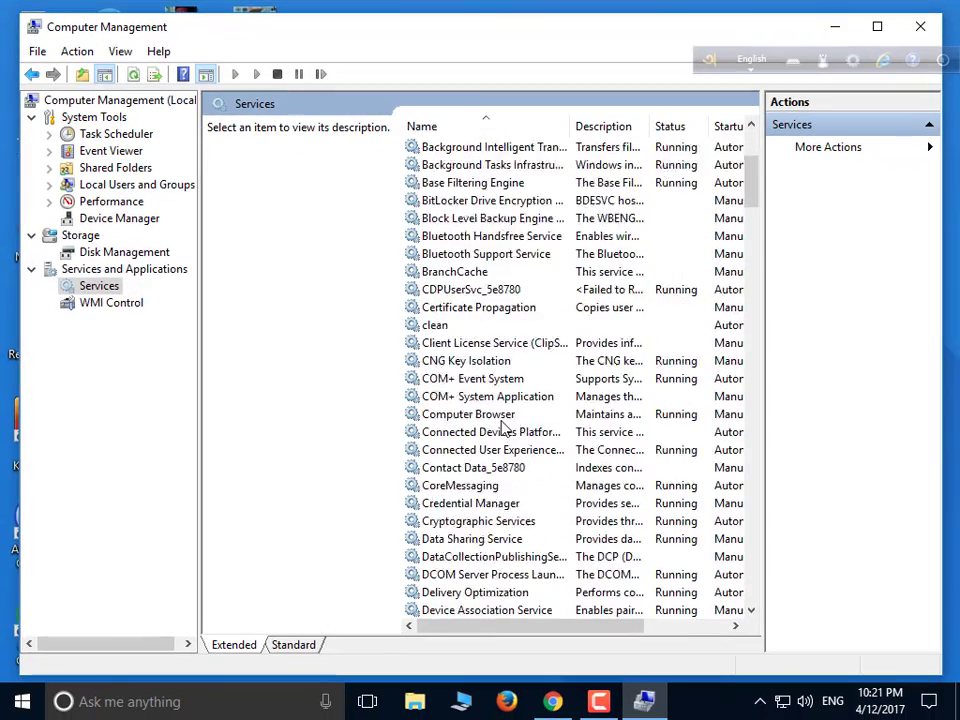
{"action": "scroll", "coordinate": [505, 428], "scroll_direction": "down", "scroll_amount": 18}
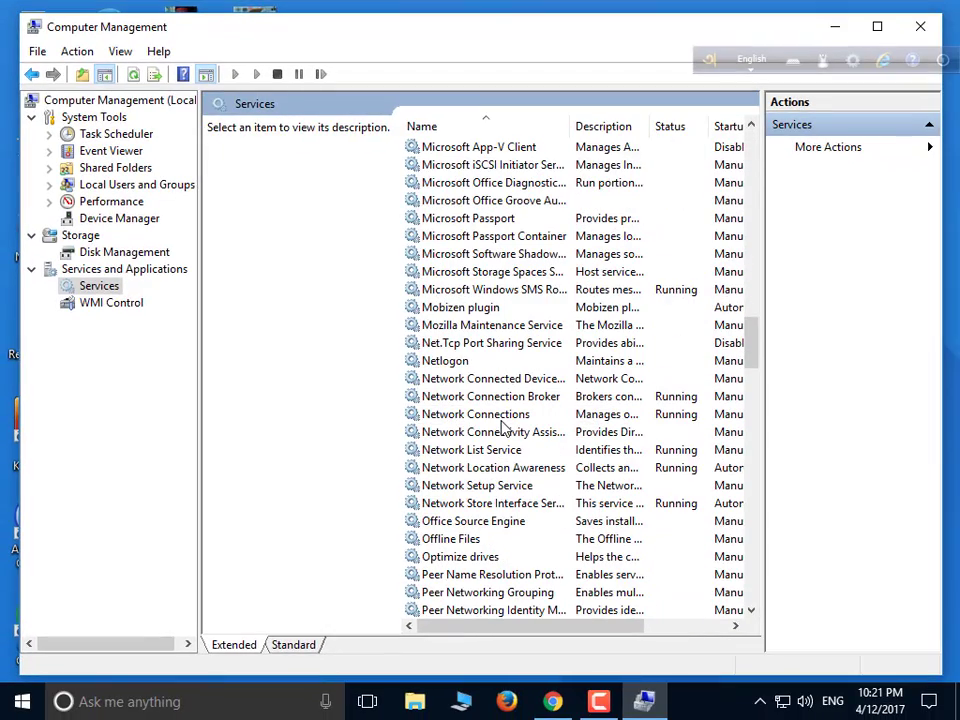
{"action": "scroll", "coordinate": [505, 428], "scroll_direction": "down", "scroll_amount": 20}
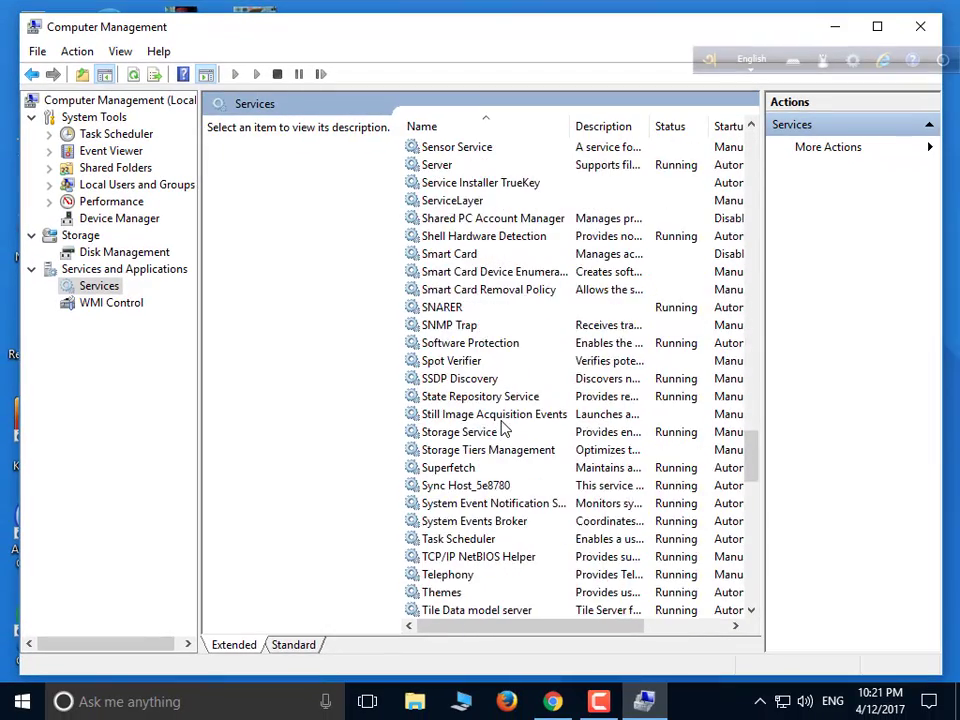
{"action": "scroll", "coordinate": [463, 508], "scroll_direction": "down", "scroll_amount": 12}
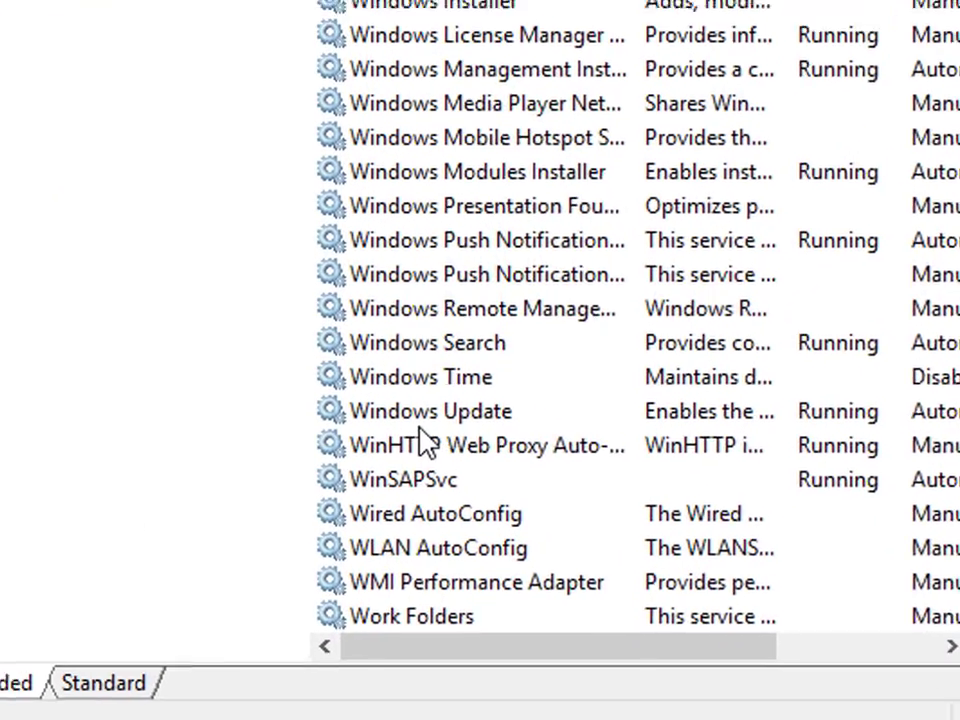
{"action": "scroll", "coordinate": [425, 440], "scroll_direction": "down", "scroll_amount": 3}
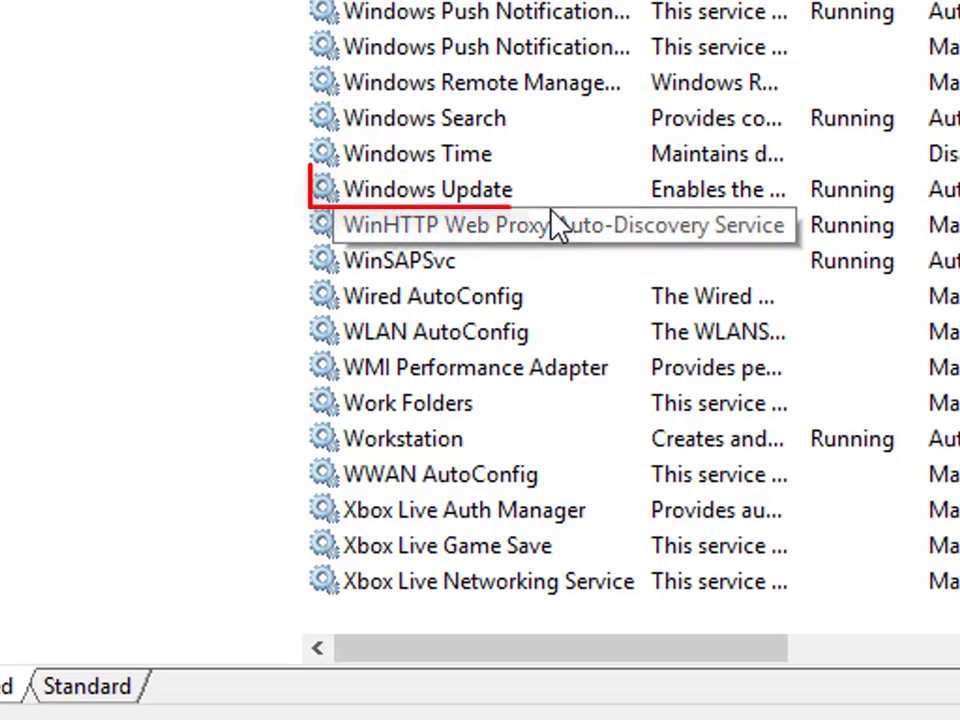
{"action": "double_click", "coordinate": [415, 192]}
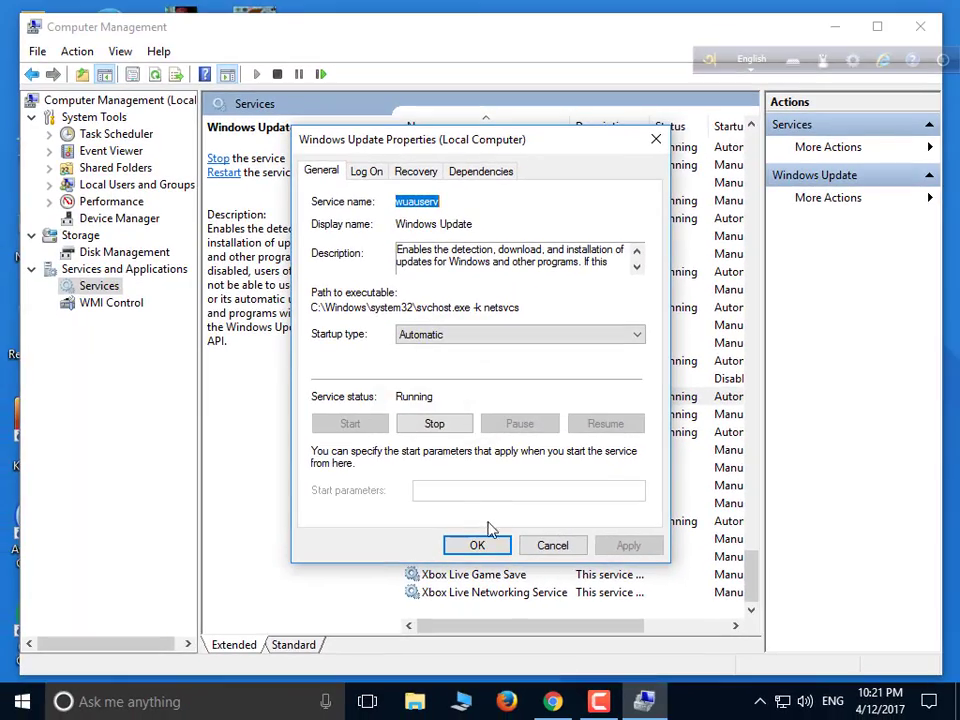
- Set the Windows Update service's startup type to Disabled and apply the change
{"action": "left_click", "coordinate": [445, 337]}
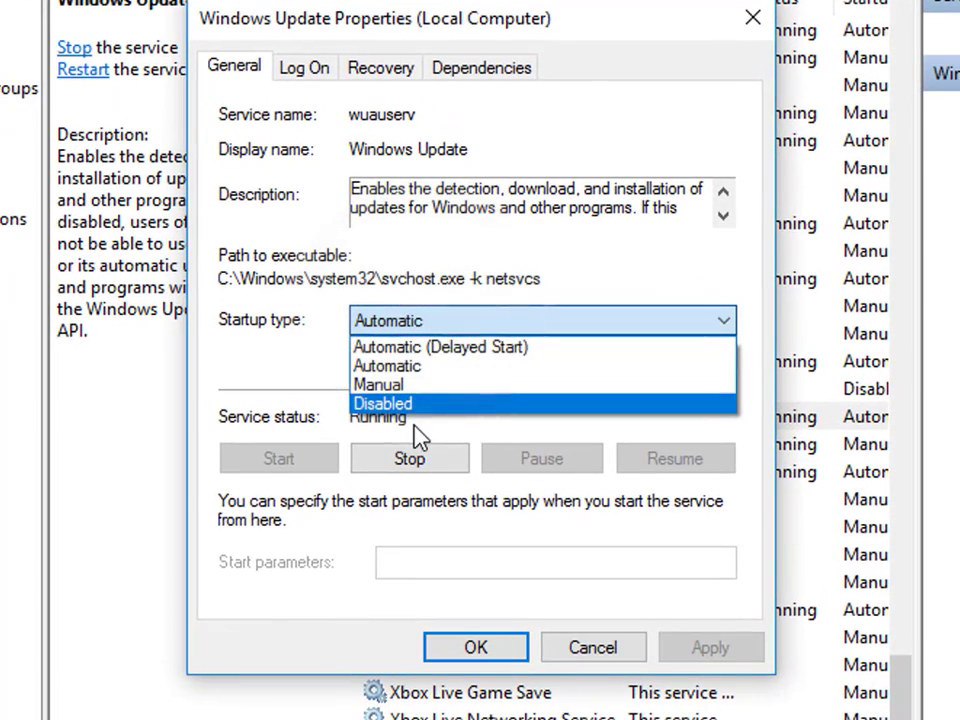
{"action": "left_click", "coordinate": [437, 404]}
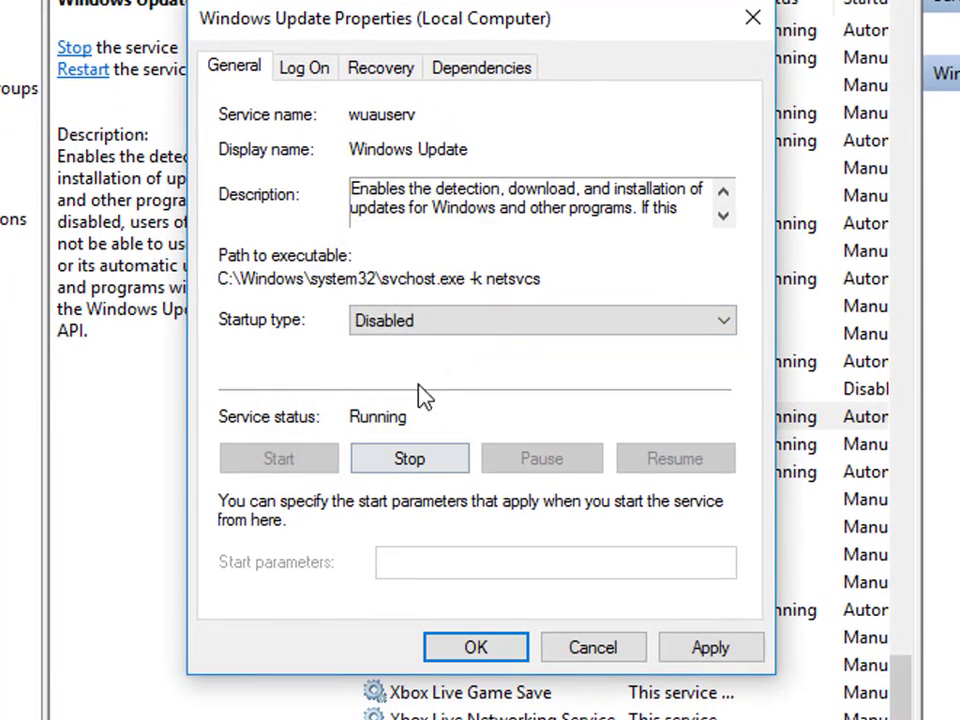
{"action": "left_click", "coordinate": [706, 650]}
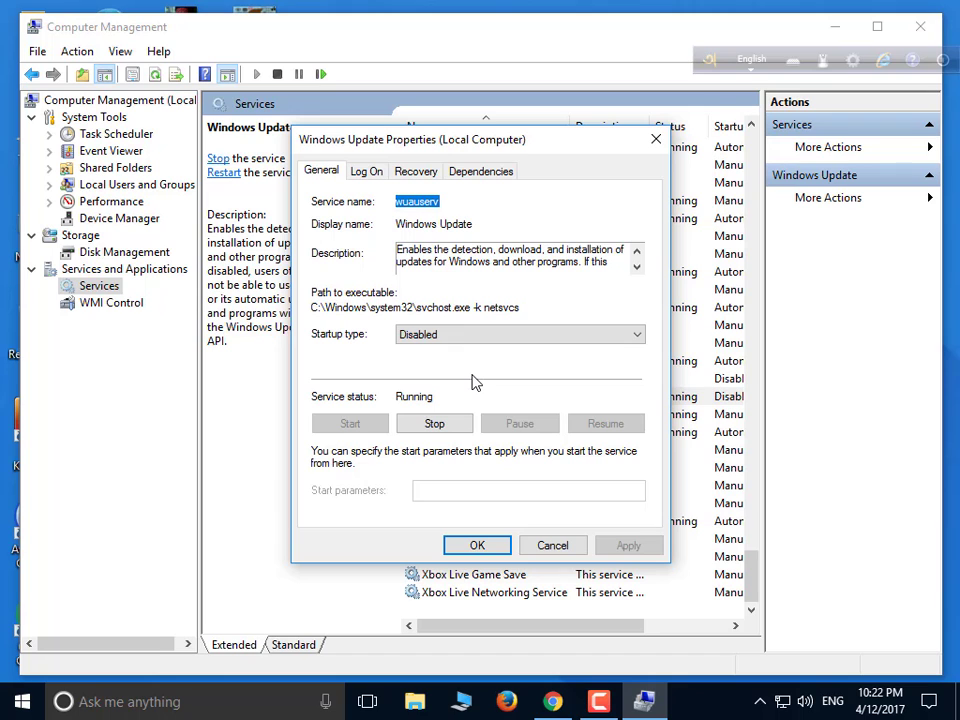
- Check the update download progress under Update & security in Windows Settings, and minimize Settings
{"action": "left_click", "coordinate": [929, 702]}
{"action": "left_click", "coordinate": [900, 664]}
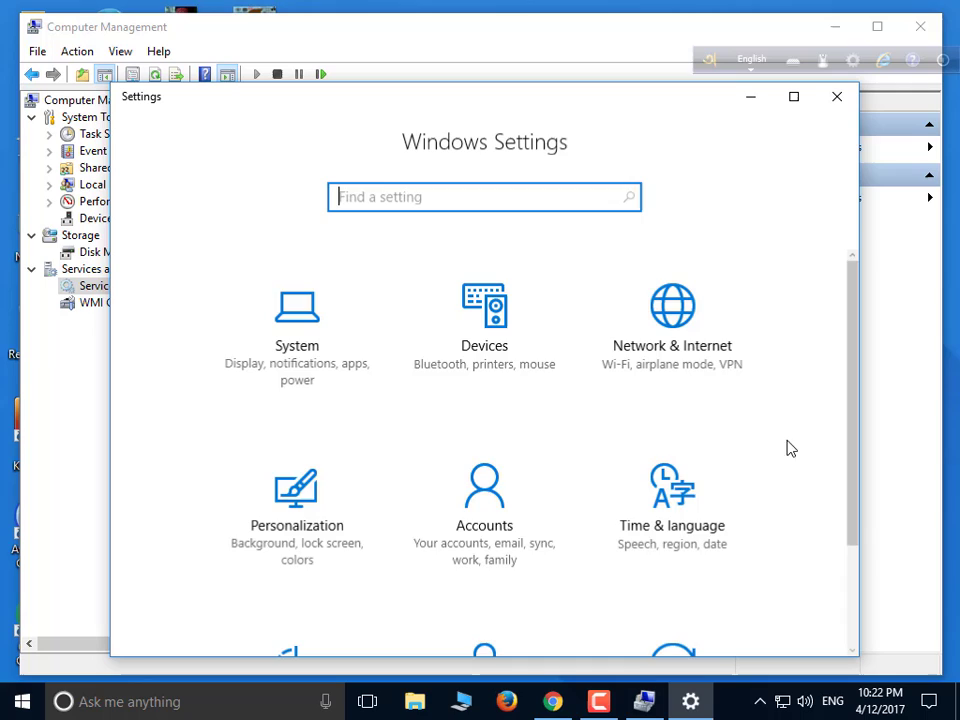
{"action": "scroll", "coordinate": [714, 572], "scroll_direction": "down", "scroll_amount": 3}
{"action": "left_click", "coordinate": [697, 552]}
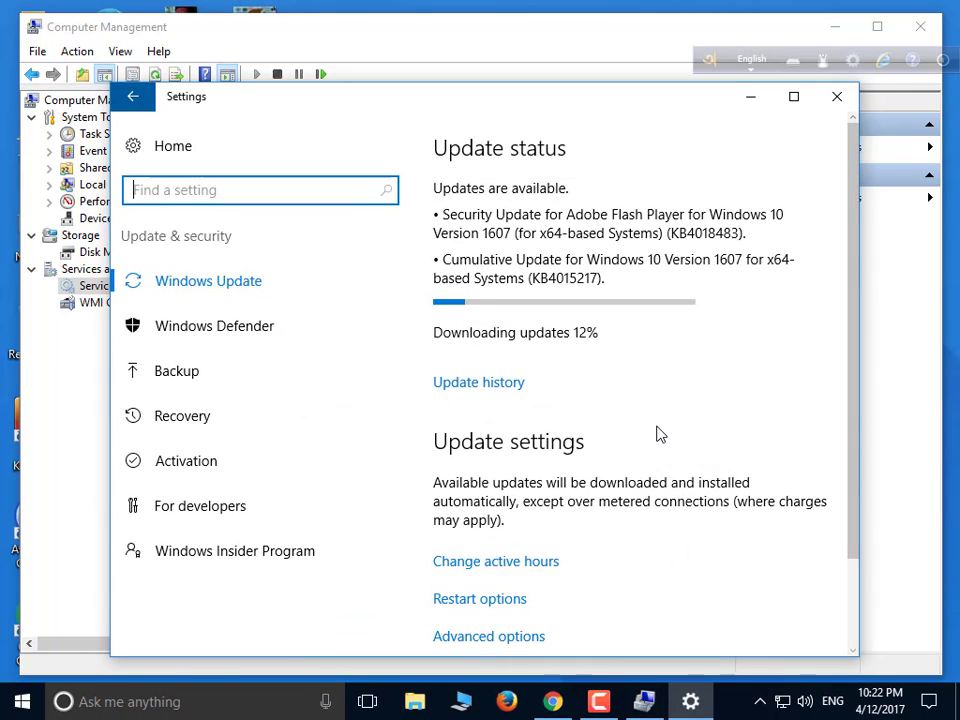
{"action": "left_click", "coordinate": [742, 105]}
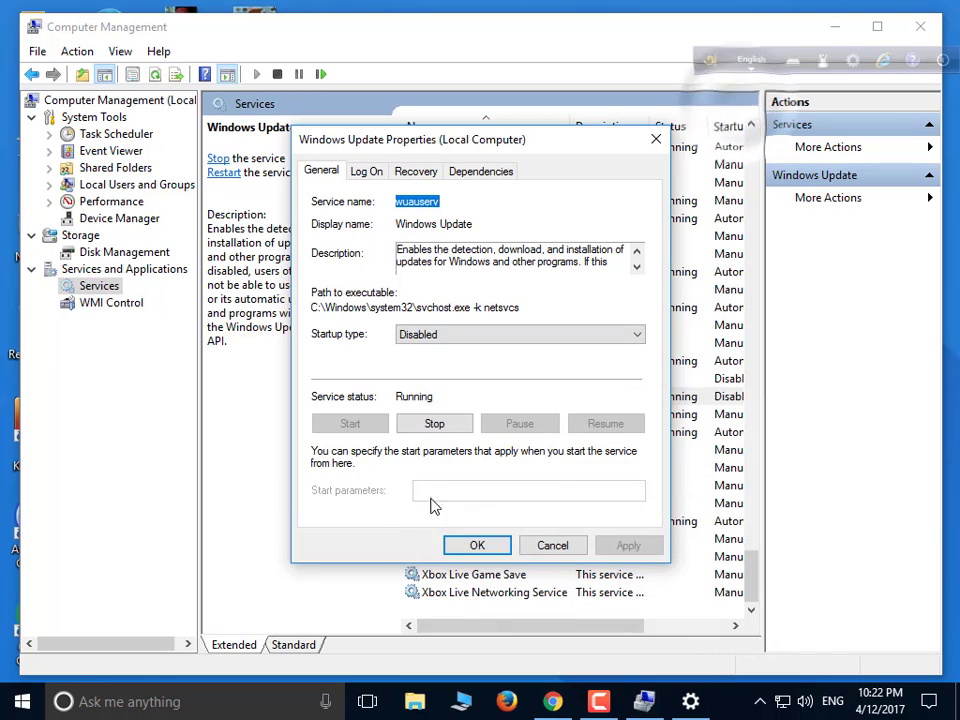
- Stop the Windows Update service and close its properties with the settings accepted
{"action": "left_click", "coordinate": [430, 428]}
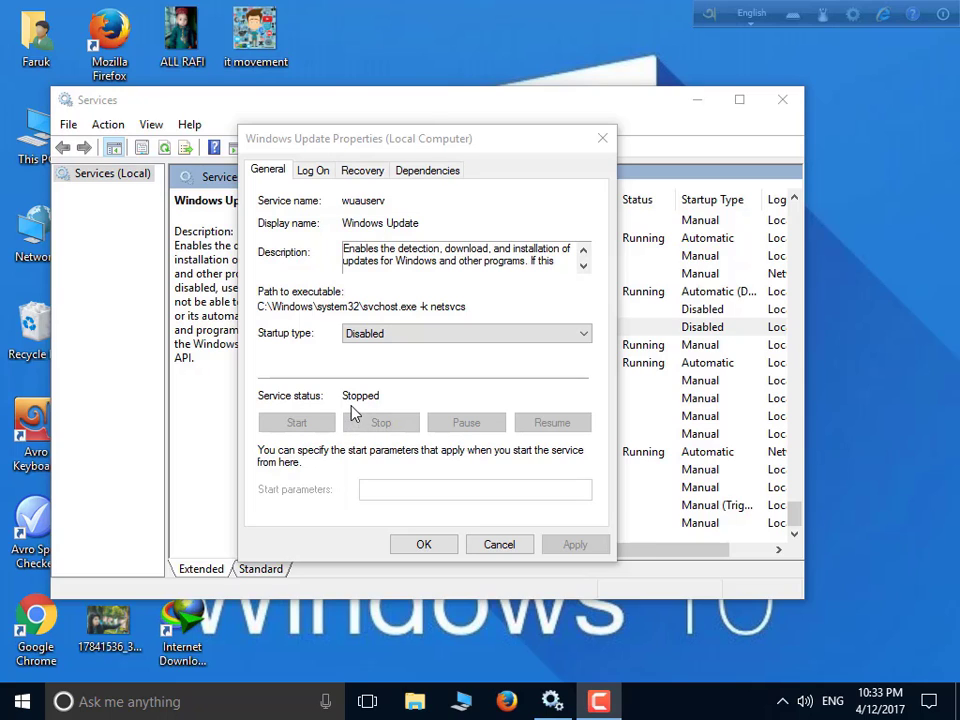
{"action": "left_click", "coordinate": [379, 400]}
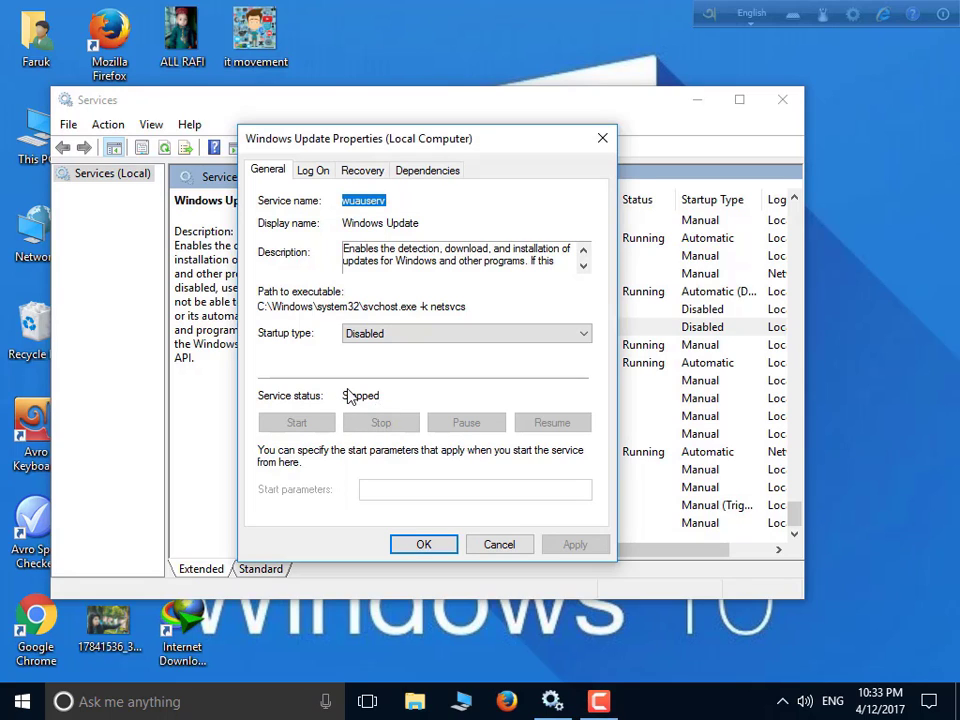
{"action": "left_click", "coordinate": [424, 546]}
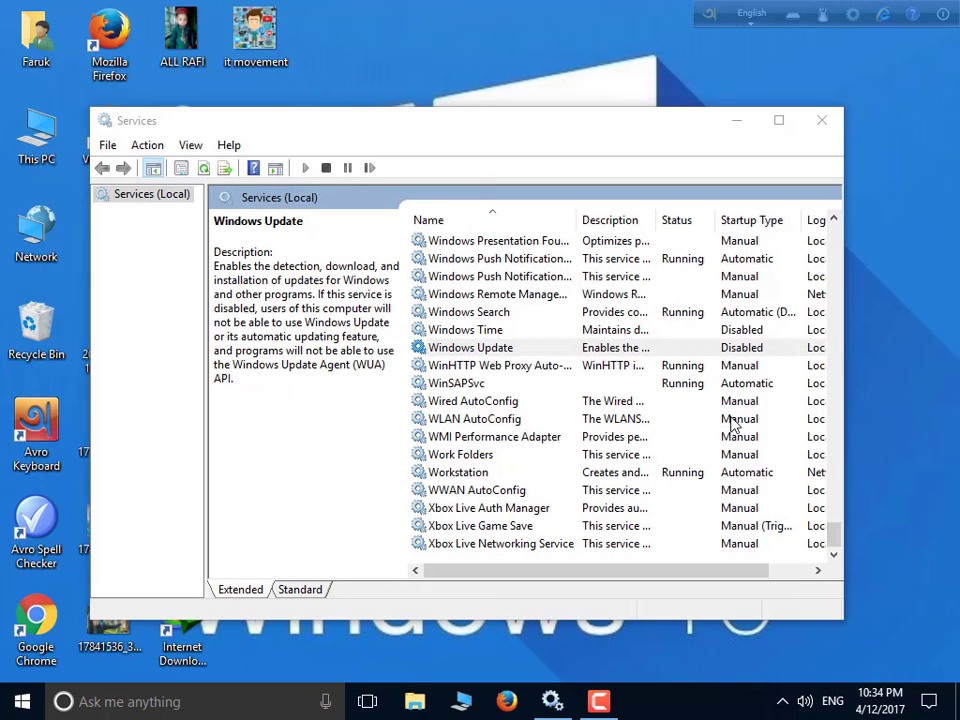